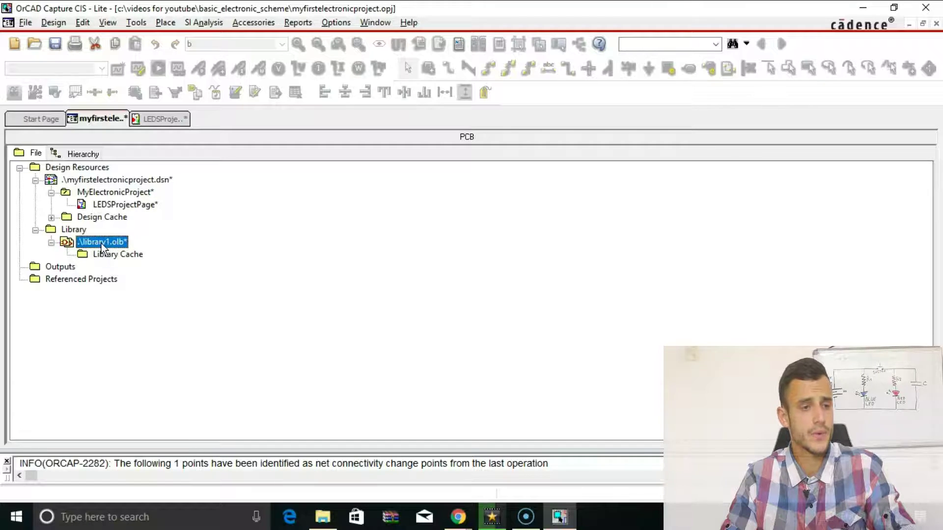
Start a new part in library1.olb from its right-click menu.
{"action": "right_click", "coordinate": [104, 247]}
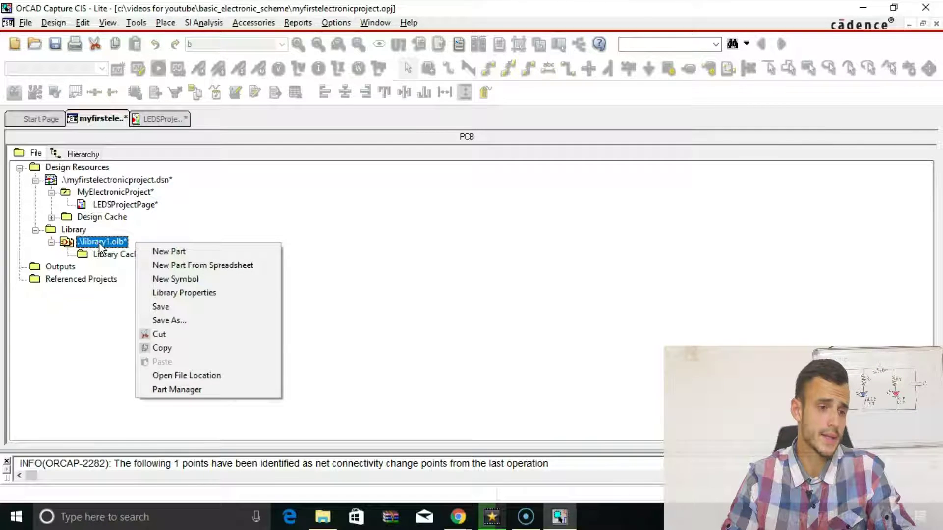
{"action": "left_click", "coordinate": [159, 254]}
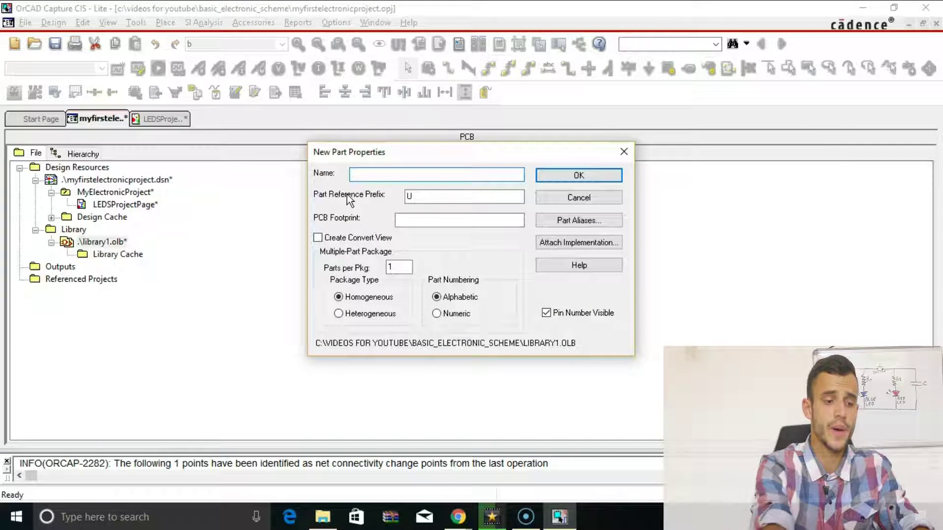
Name the new part Resistor with part reference prefix R and confirm it.
{"action": "type", "text": "Resistor"}
{"action": "key", "text": "Tab"}
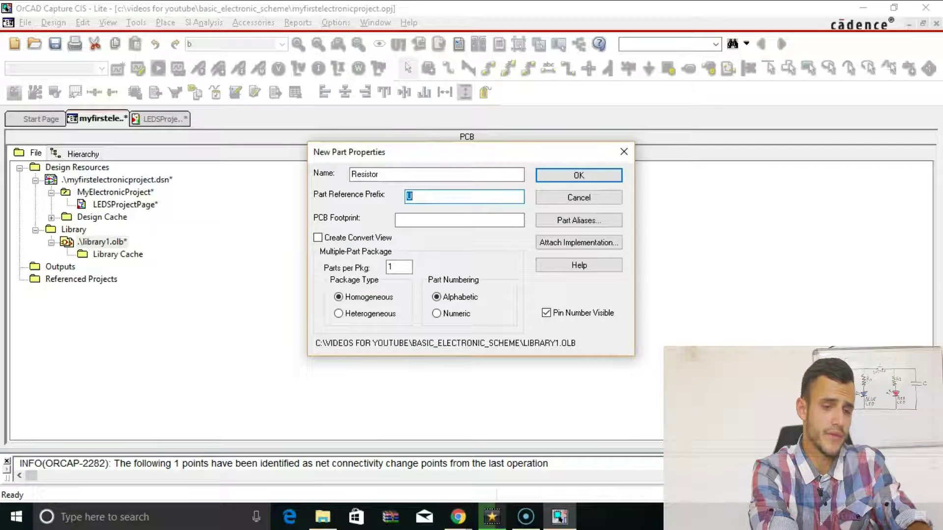
{"action": "type", "text": "R"}
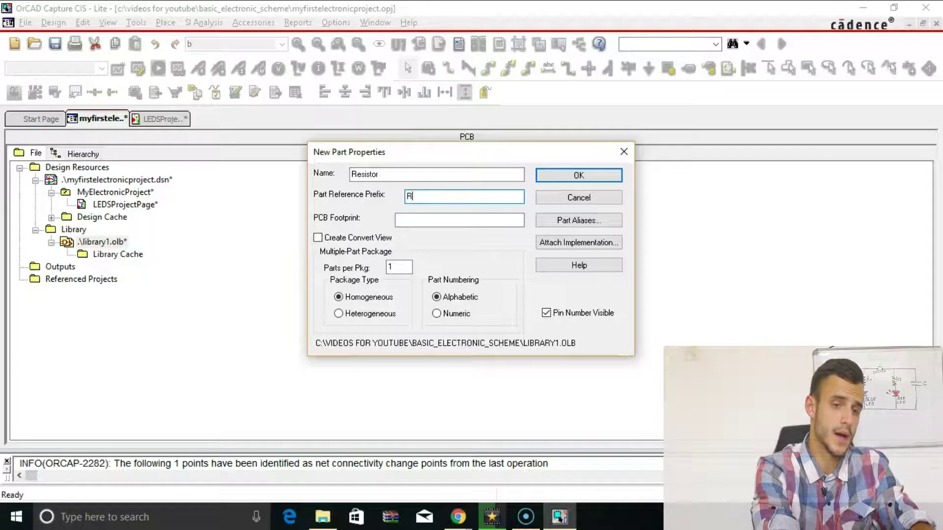
{"action": "left_click", "coordinate": [552, 175]}
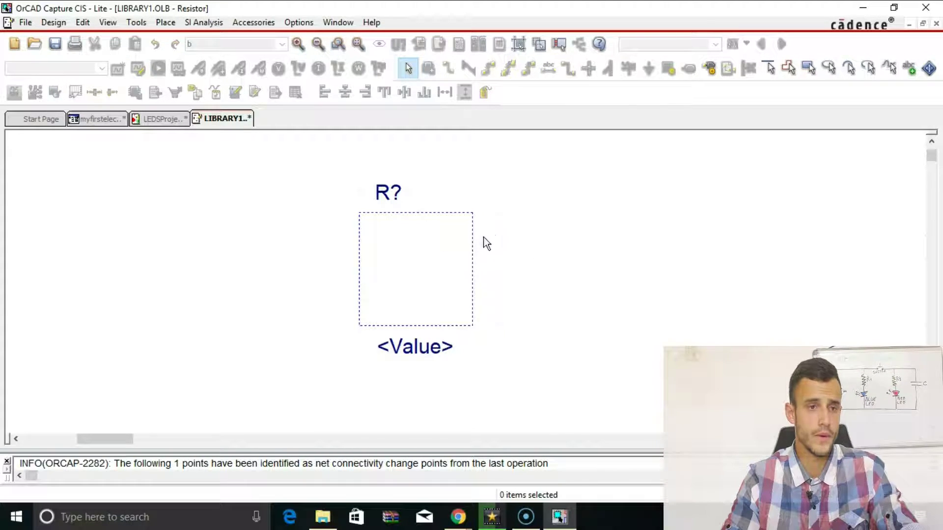
Change the Part and Symbol grid display style to Lines in Preferences.
{"action": "left_click", "coordinate": [299, 21]}
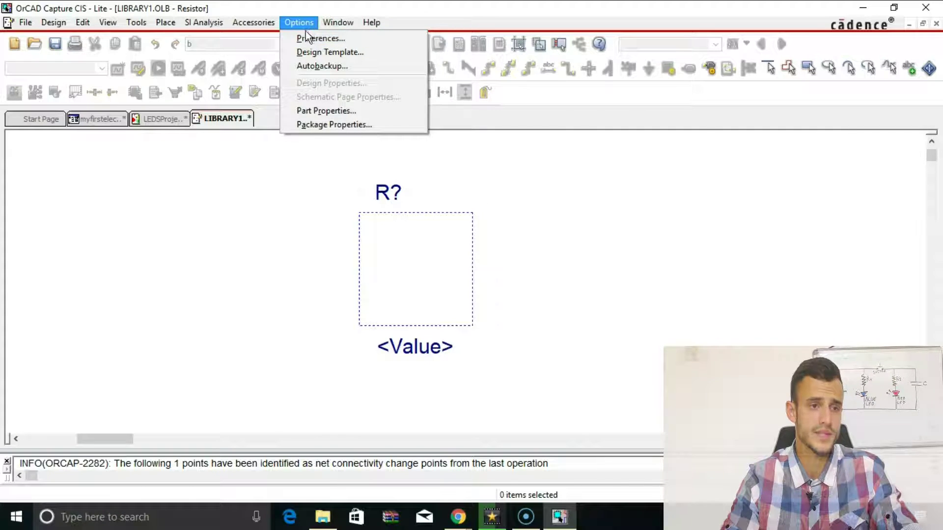
{"action": "left_click", "coordinate": [302, 39]}
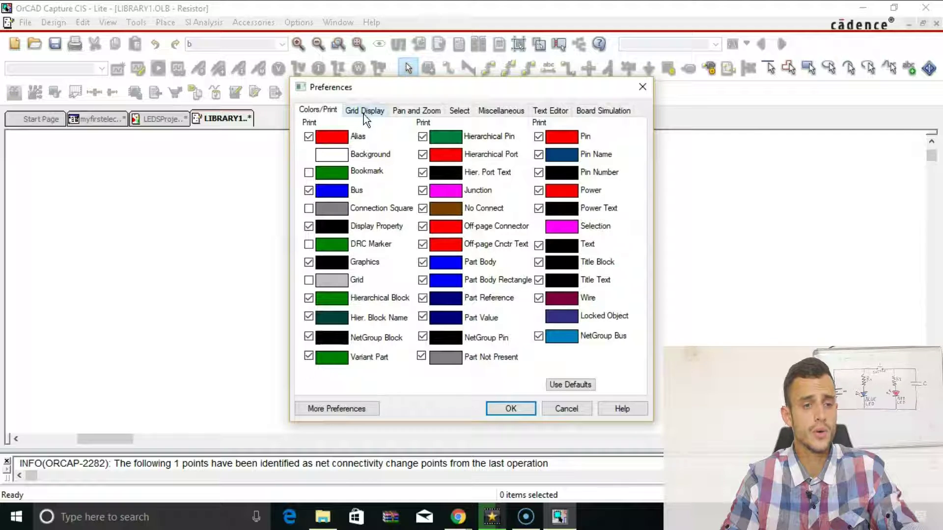
{"action": "left_click", "coordinate": [360, 112]}
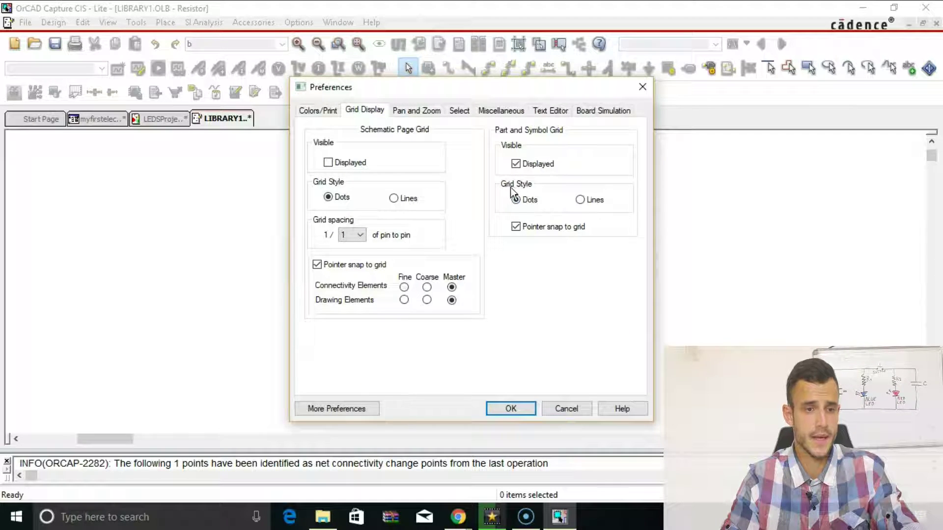
{"action": "left_click", "coordinate": [580, 201]}
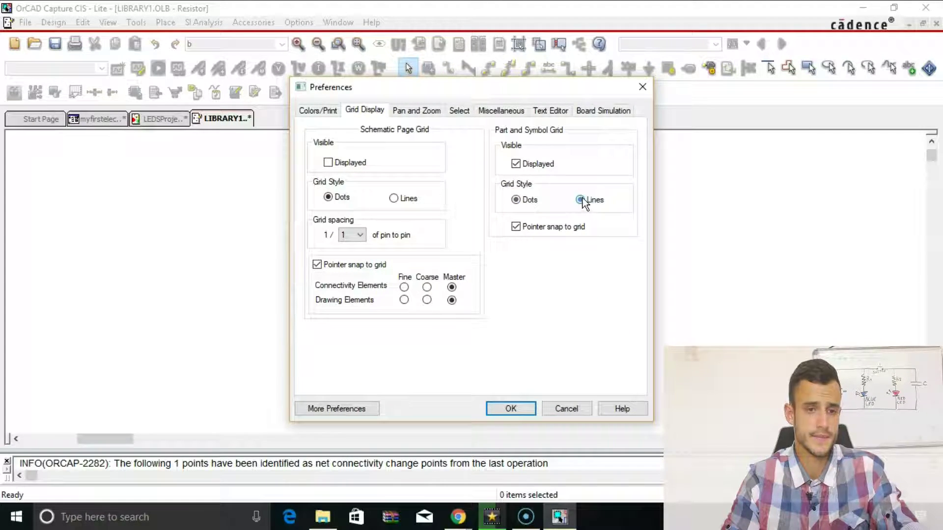
{"action": "left_click", "coordinate": [521, 410]}
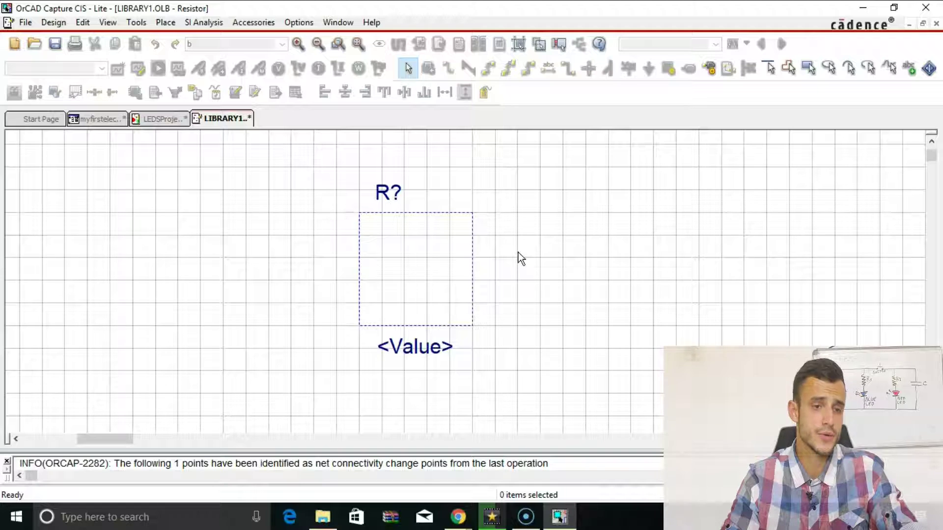
Define a pin with name 1 and number 1.
{"action": "left_click", "coordinate": [712, 72]}
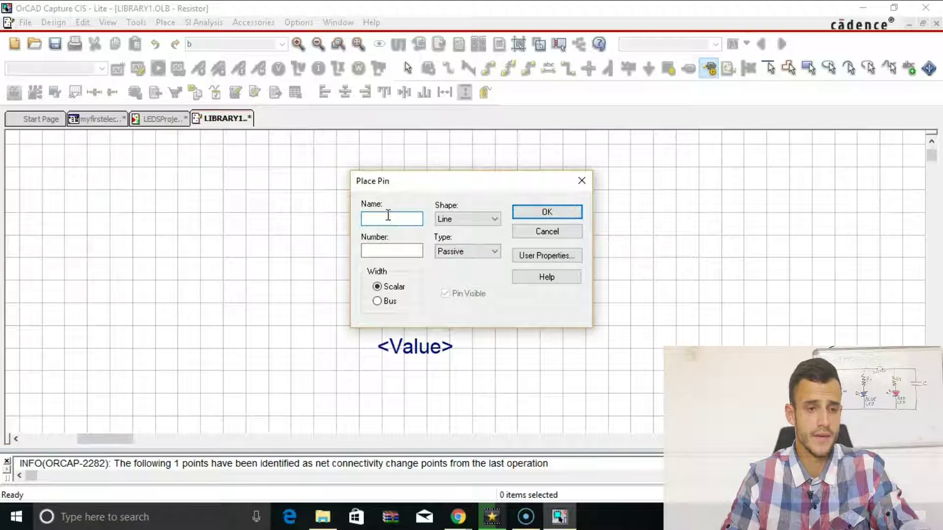
{"action": "type", "text": "1"}
{"action": "left_click", "coordinate": [393, 252]}
{"action": "type", "text": "1"}
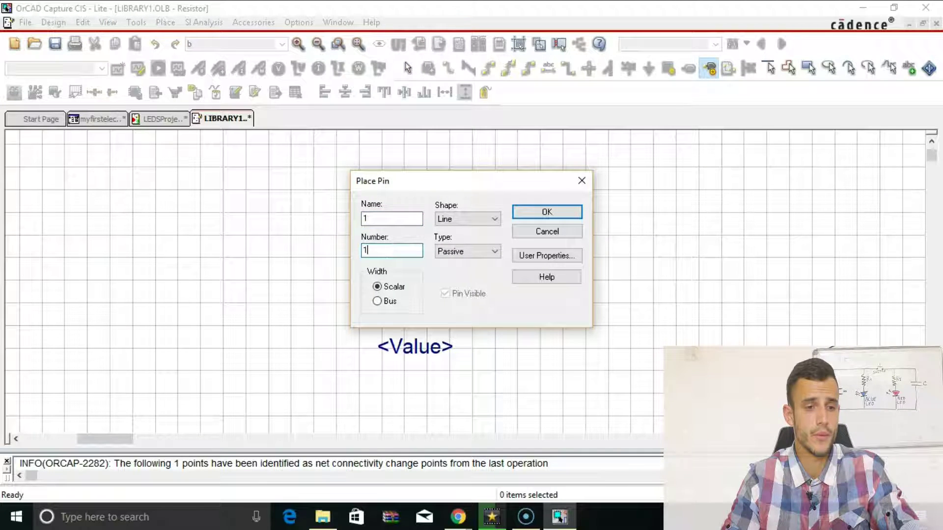
{"action": "left_click", "coordinate": [555, 211]}
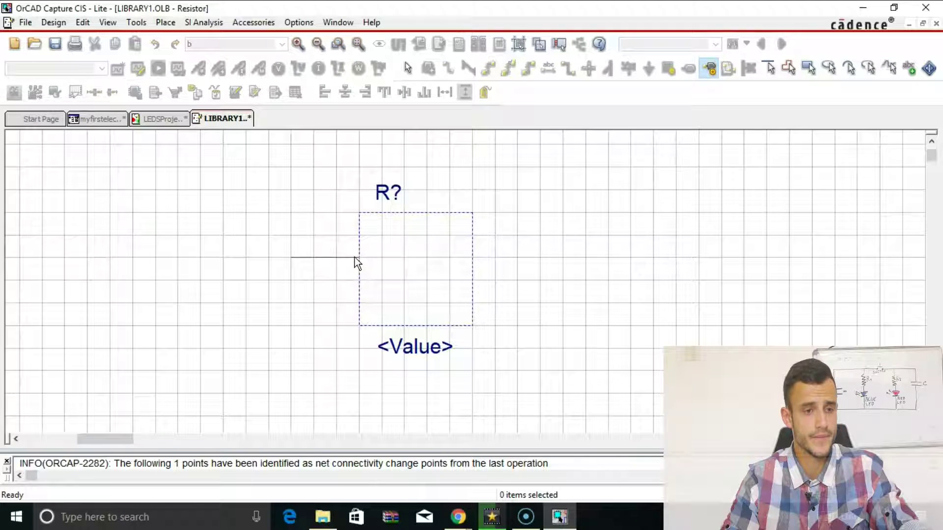
Place pins 1 and 2 on the body's left and right edges, then turn off snap to grid.
{"action": "left_click", "coordinate": [364, 247]}
{"action": "left_click", "coordinate": [497, 263]}
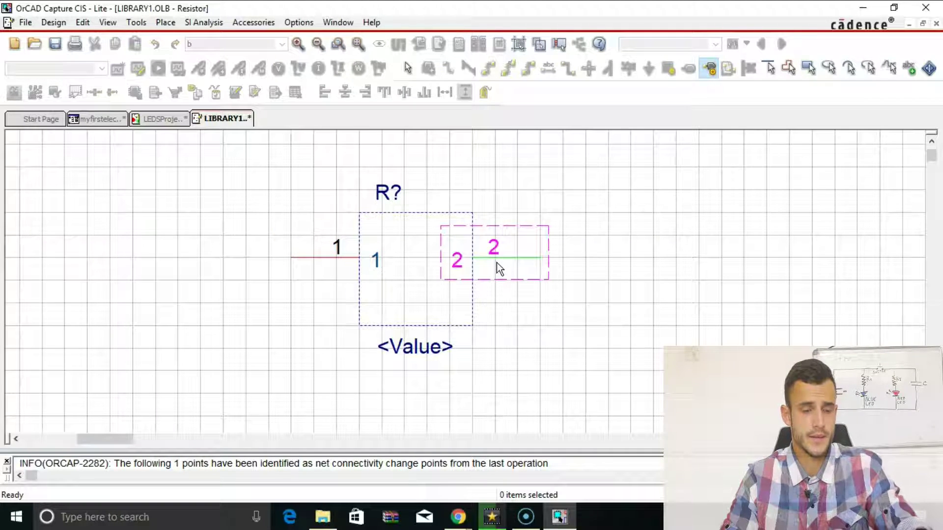
{"action": "key", "text": "Escape"}
{"action": "left_click", "coordinate": [618, 238]}
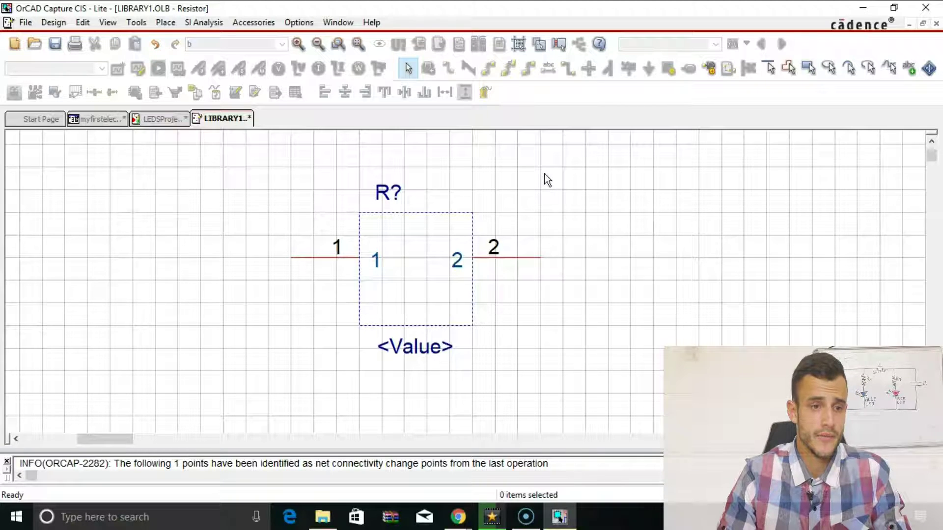
{"action": "left_click", "coordinate": [519, 44]}
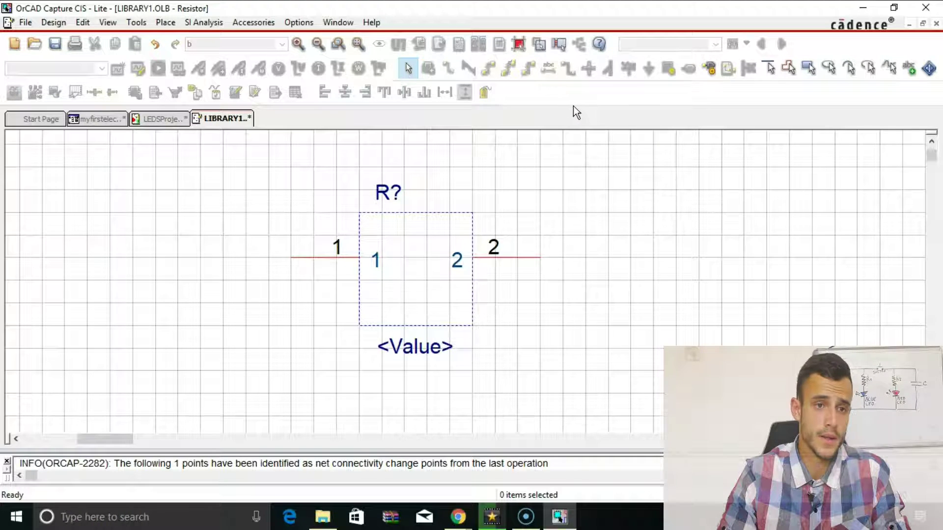
Begin the zigzag line at pin 1, rising to a peak and dropping to a low point.
{"action": "scroll", "coordinate": [464, 284], "scroll_direction": "up", "scroll_amount": 3, "text": "ctrl"}
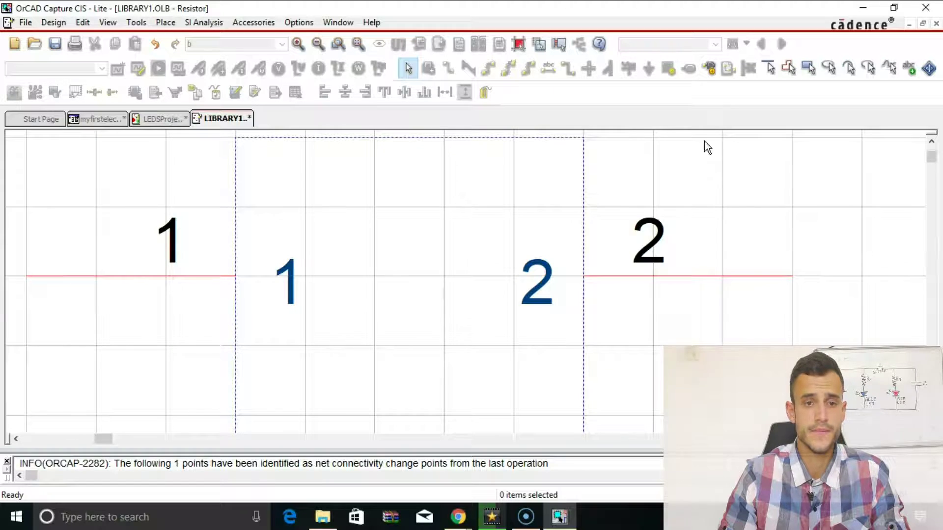
{"action": "left_click", "coordinate": [773, 66]}
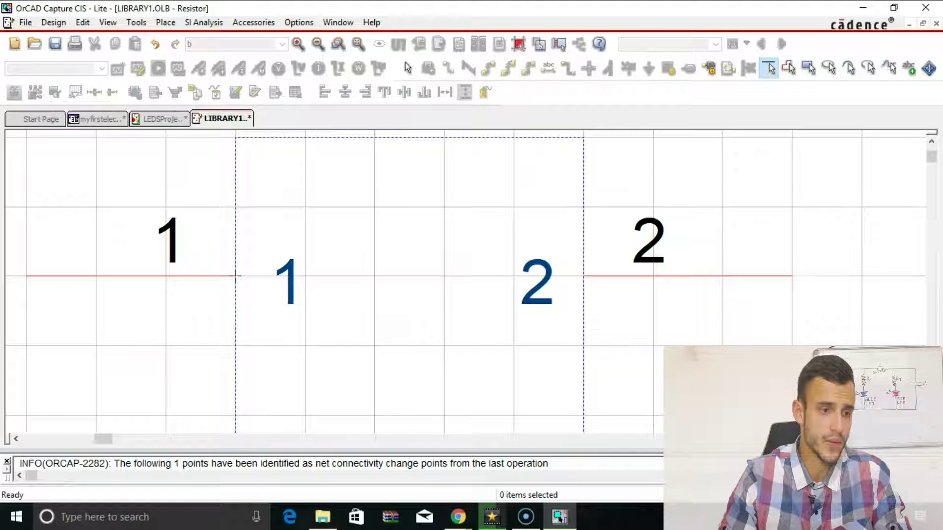
{"action": "left_click", "coordinate": [236, 276]}
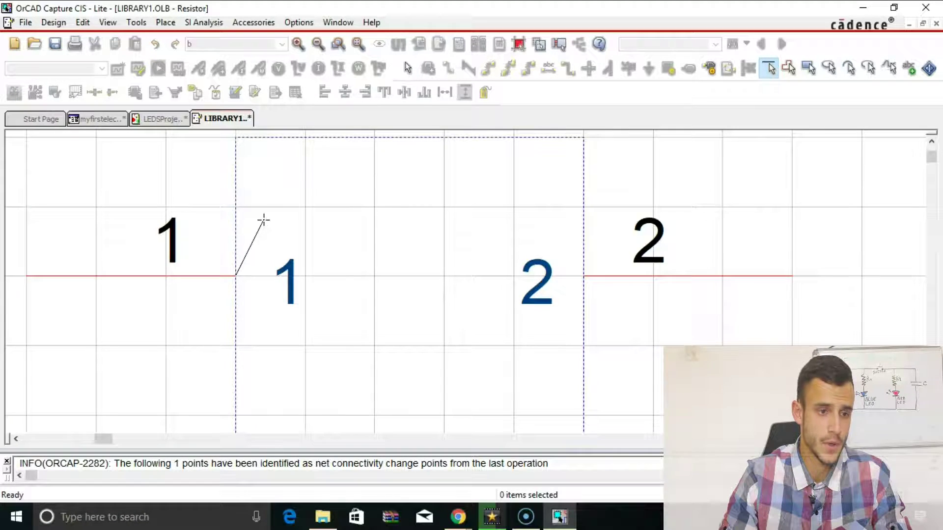
{"action": "left_click", "coordinate": [273, 208]}
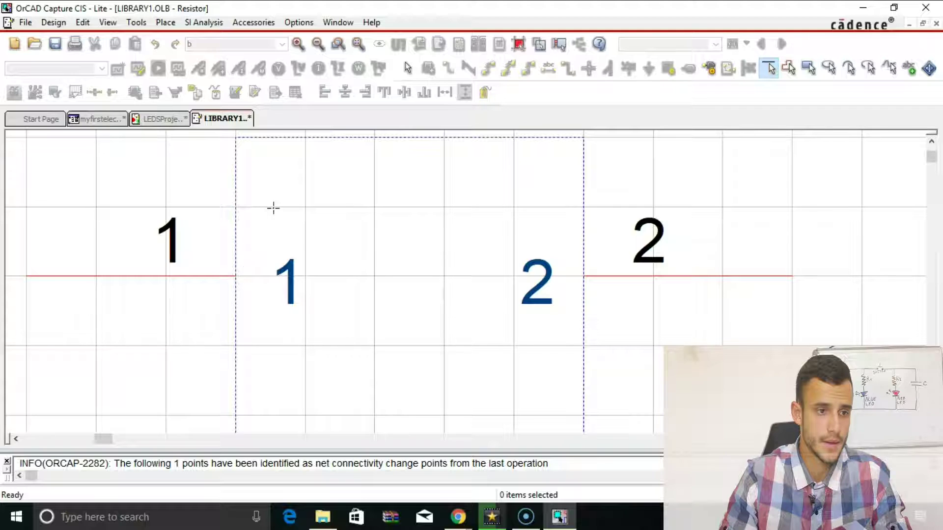
{"action": "left_click", "coordinate": [270, 206]}
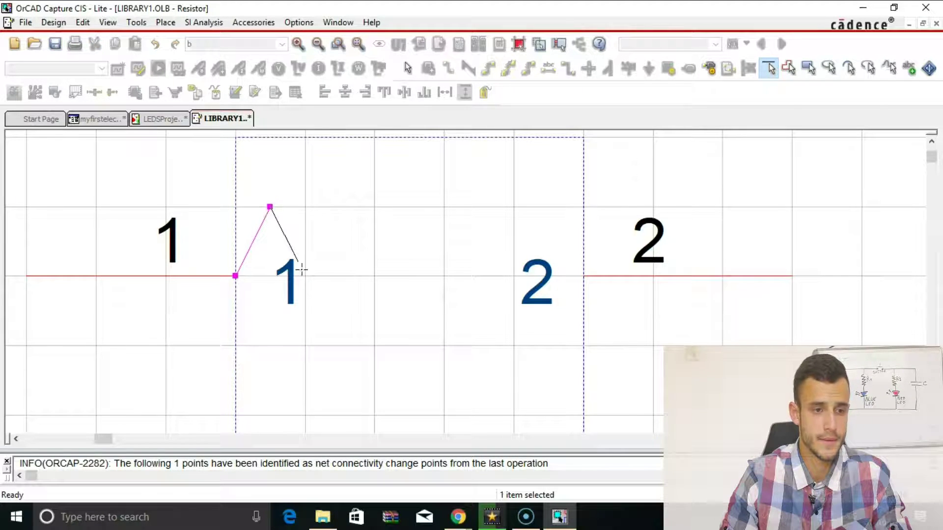
{"action": "left_click", "coordinate": [342, 346]}
Continue the zigzag through alternating peaks and lows, ending at pin 2.
{"action": "left_click", "coordinate": [339, 346]}
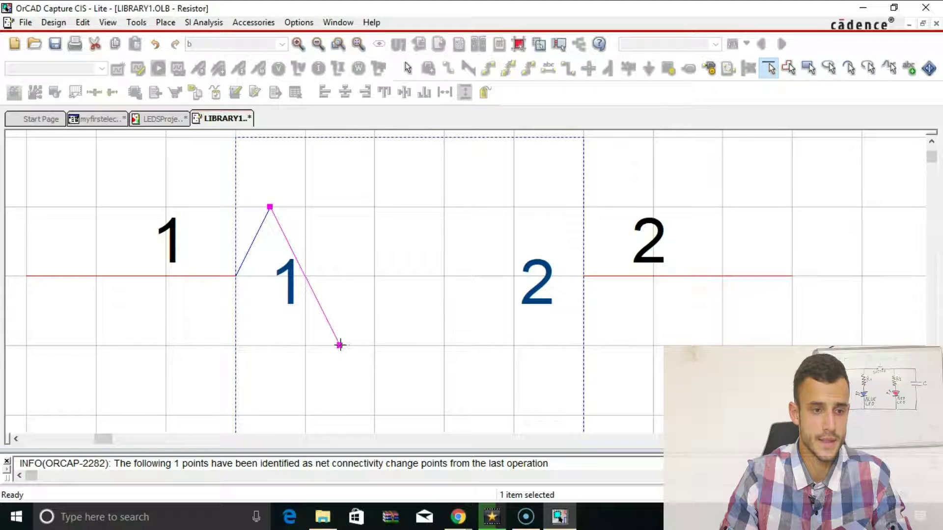
{"action": "left_click", "coordinate": [410, 207]}
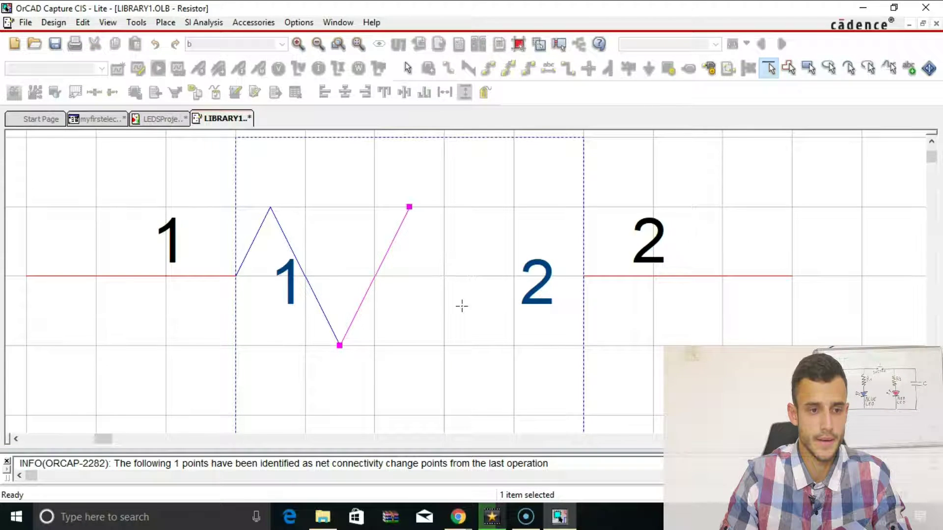
{"action": "left_click", "coordinate": [479, 345]}
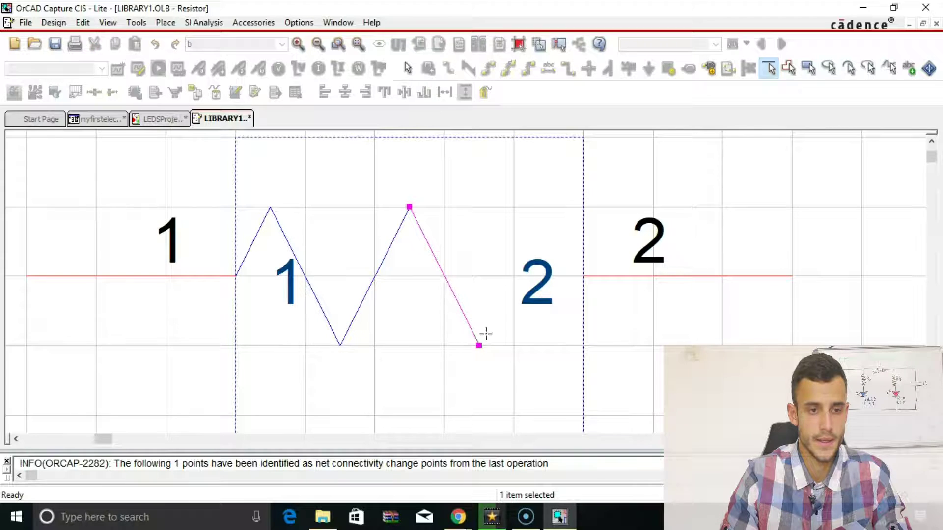
{"action": "left_click", "coordinate": [548, 207]}
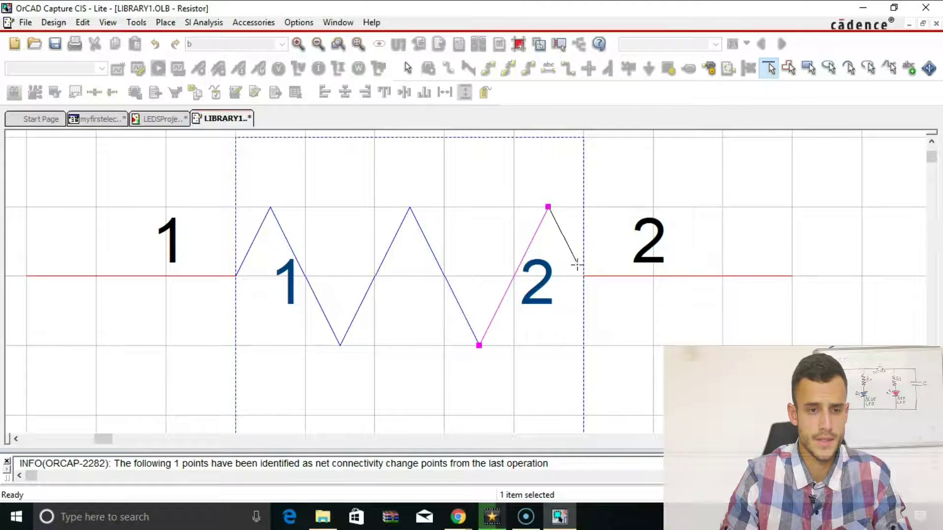
{"action": "left_click", "coordinate": [583, 275]}
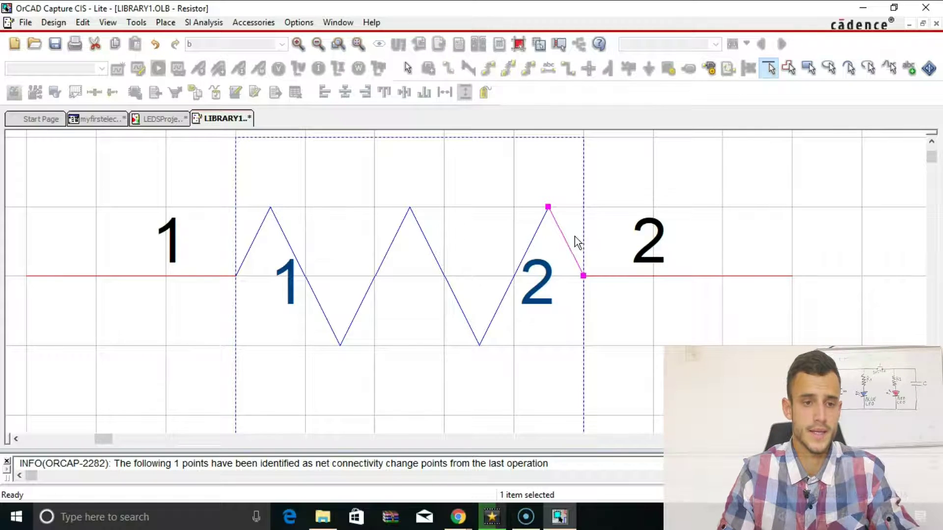
{"action": "key", "text": "Escape"}
{"action": "left_click", "coordinate": [605, 240]}
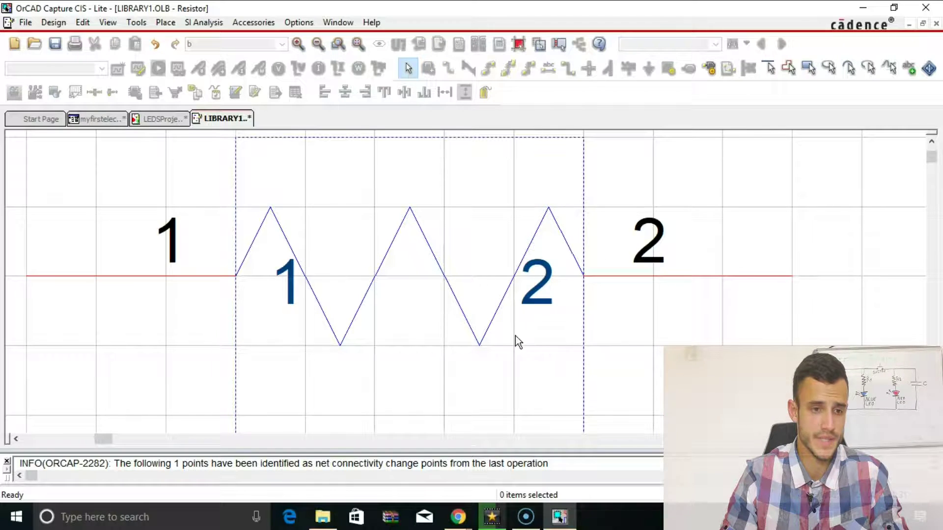
{"action": "scroll", "coordinate": [507, 316], "scroll_direction": "down", "scroll_amount": 1}
{"action": "scroll", "coordinate": [507, 316], "scroll_direction": "up", "scroll_amount": 1}
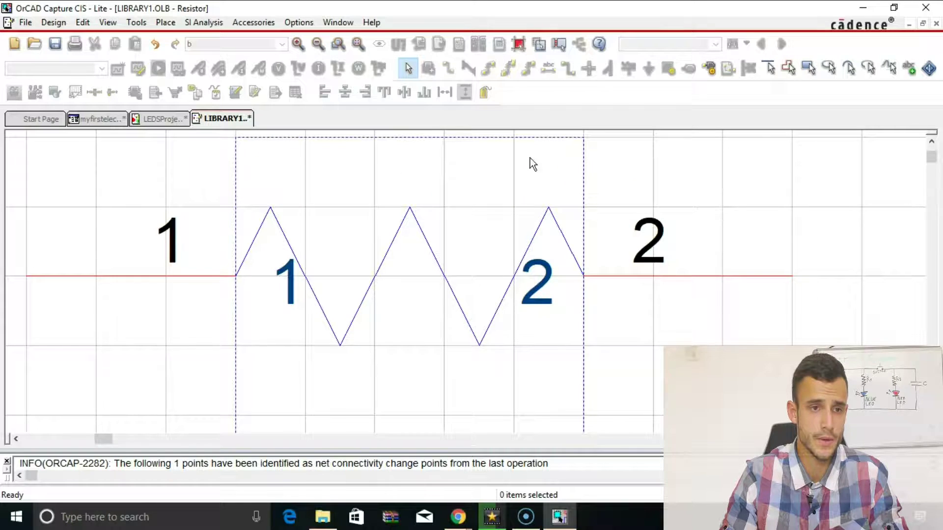
Re-enable snap to grid and pull the body outline's top and bottom edges in to hug the zigzag.
{"action": "left_click", "coordinate": [519, 46]}
{"action": "scroll", "coordinate": [574, 274], "scroll_direction": "down", "scroll_amount": 3, "text": "ctrl"}
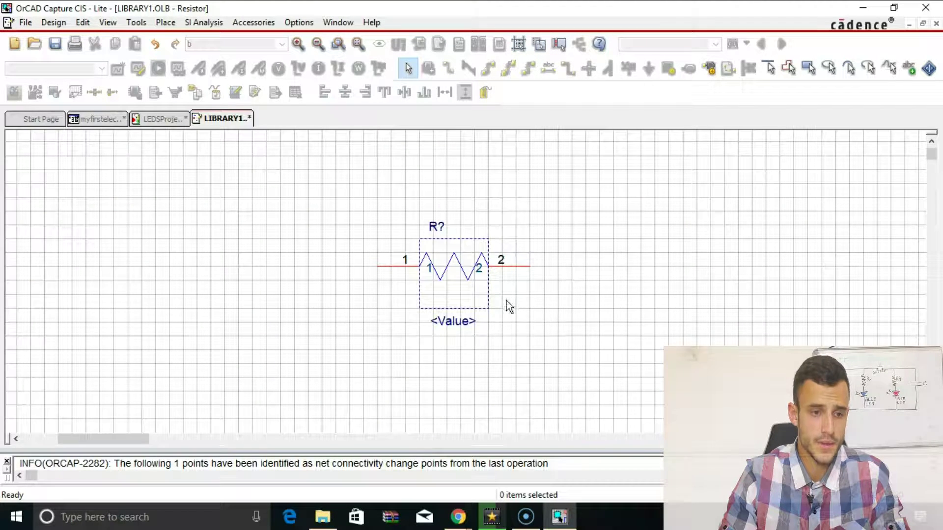
{"action": "left_click", "coordinate": [486, 308]}
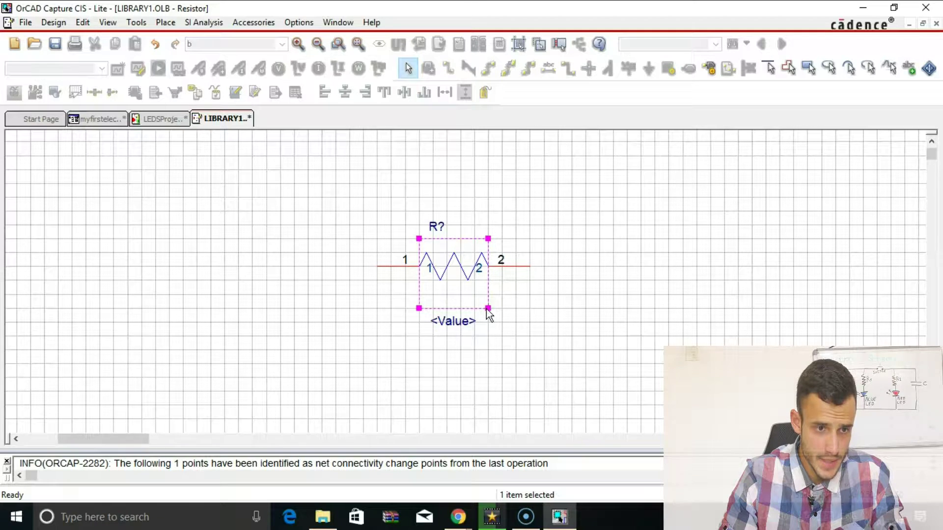
{"action": "left_click", "coordinate": [489, 309]}
{"action": "left_click", "coordinate": [489, 309]}
{"action": "left_click", "coordinate": [489, 309]}
{"action": "left_click", "coordinate": [488, 309]}
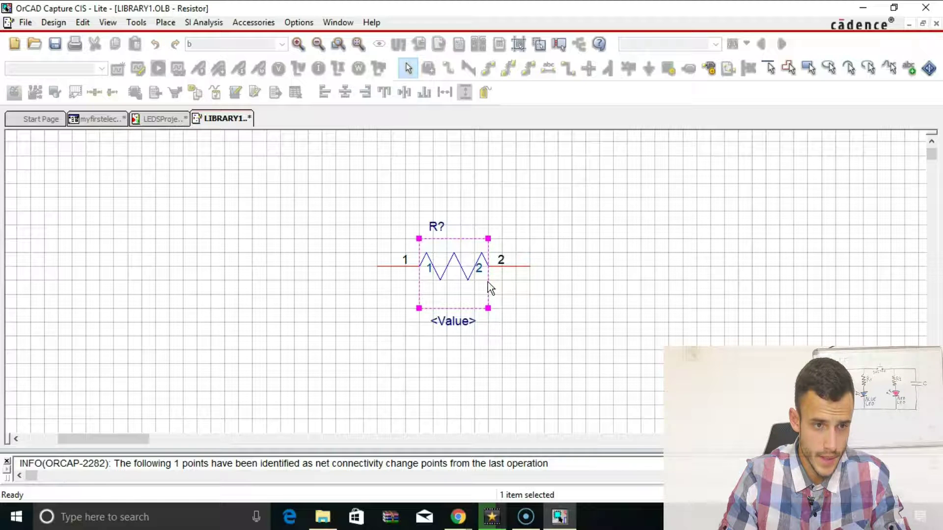
{"action": "left_click_drag", "start_coordinate": [488, 309], "coordinate": [488, 280]}
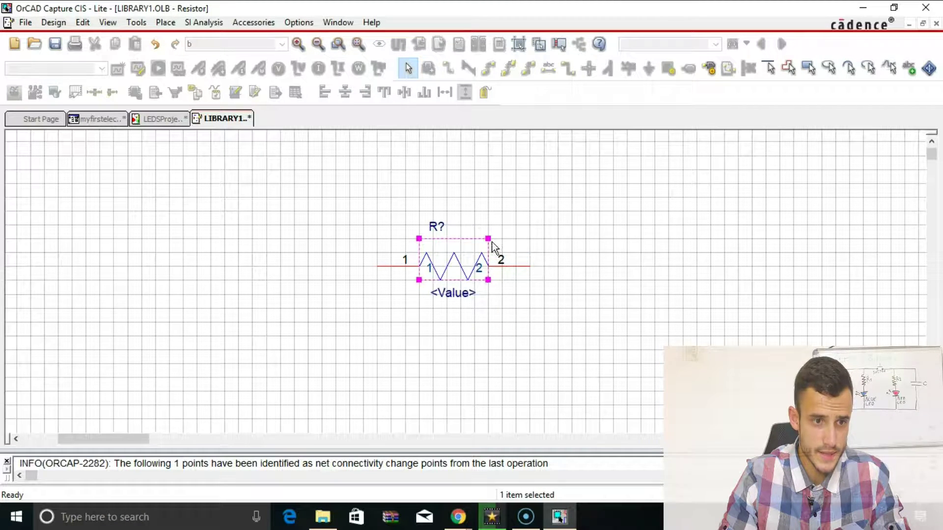
{"action": "left_click_drag", "start_coordinate": [489, 239], "coordinate": [491, 253]}
{"action": "left_click", "coordinate": [524, 227]}
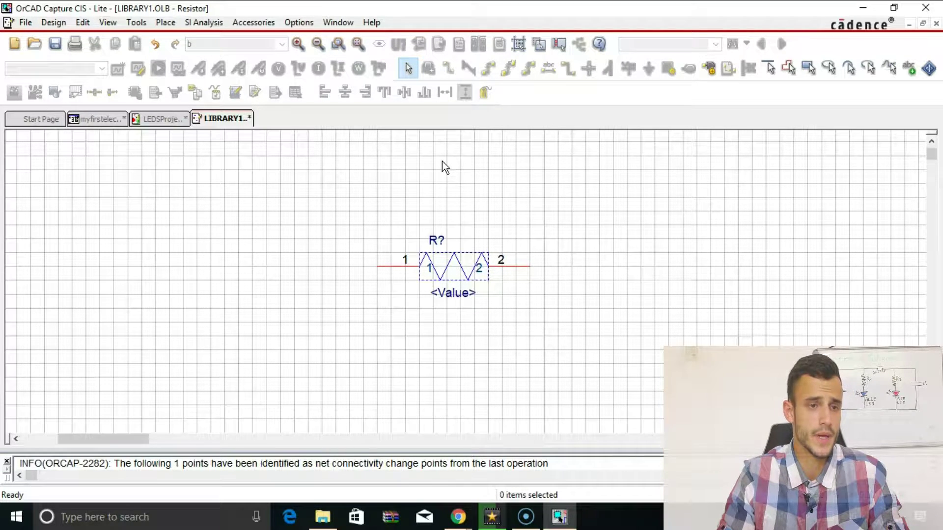
Set Pin Names Visible and Pin Numbers Visible to False in the Resistor's part properties.
{"action": "left_click", "coordinate": [304, 22]}
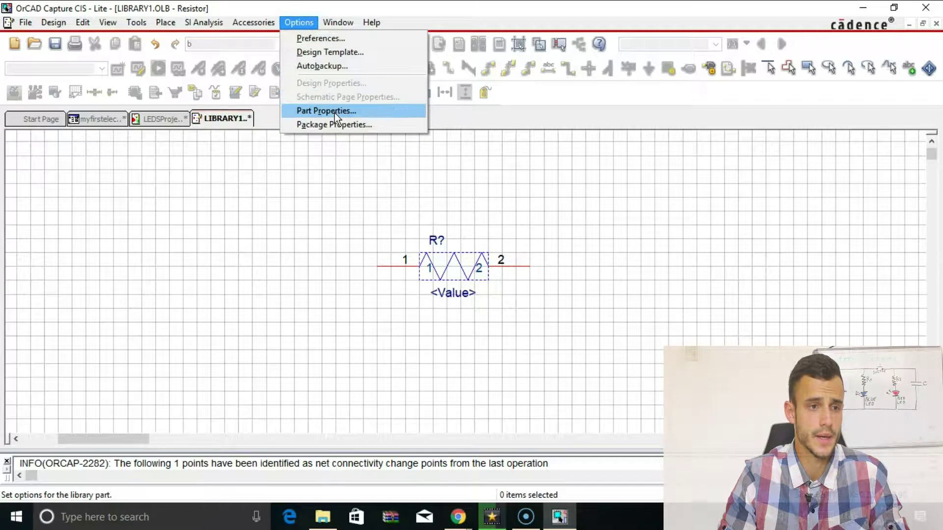
{"action": "left_click", "coordinate": [322, 111]}
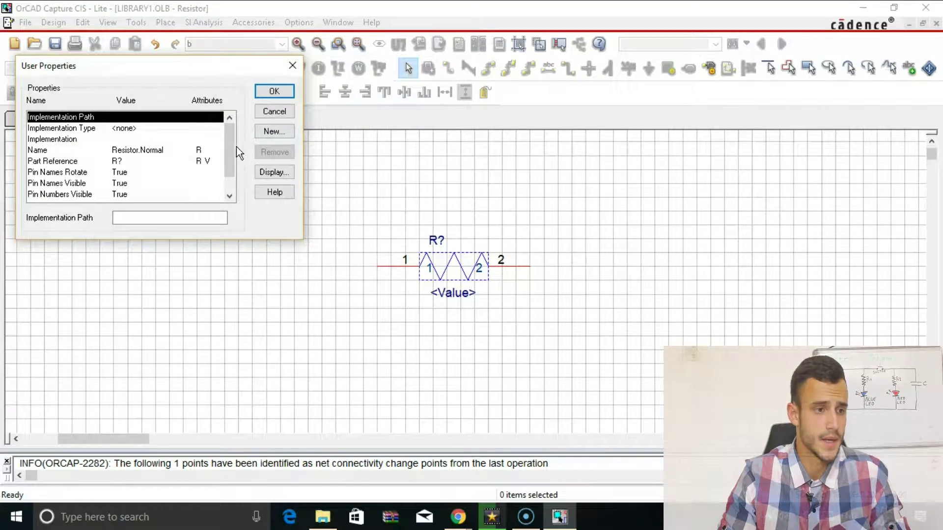
{"action": "left_click_drag", "start_coordinate": [232, 159], "coordinate": [228, 184]}
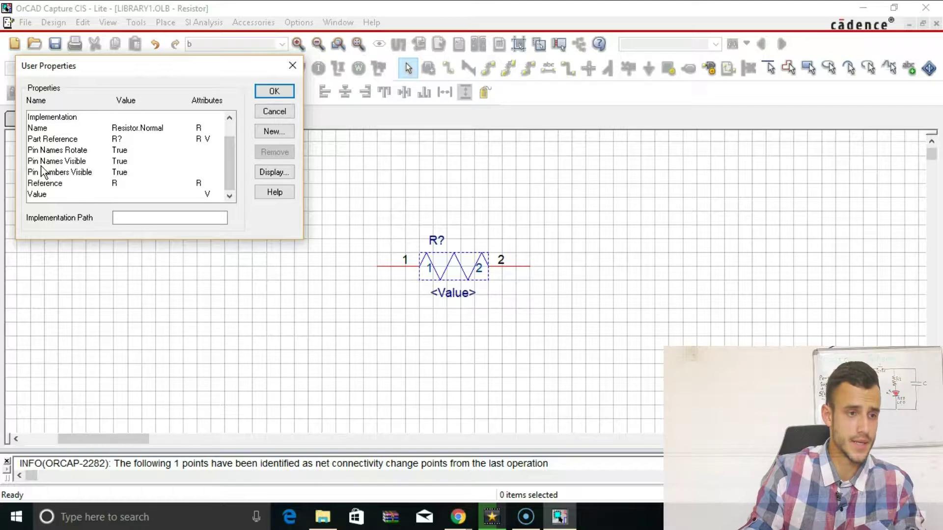
{"action": "left_click", "coordinate": [113, 162]}
{"action": "left_click", "coordinate": [222, 220]}
{"action": "left_click", "coordinate": [198, 232]}
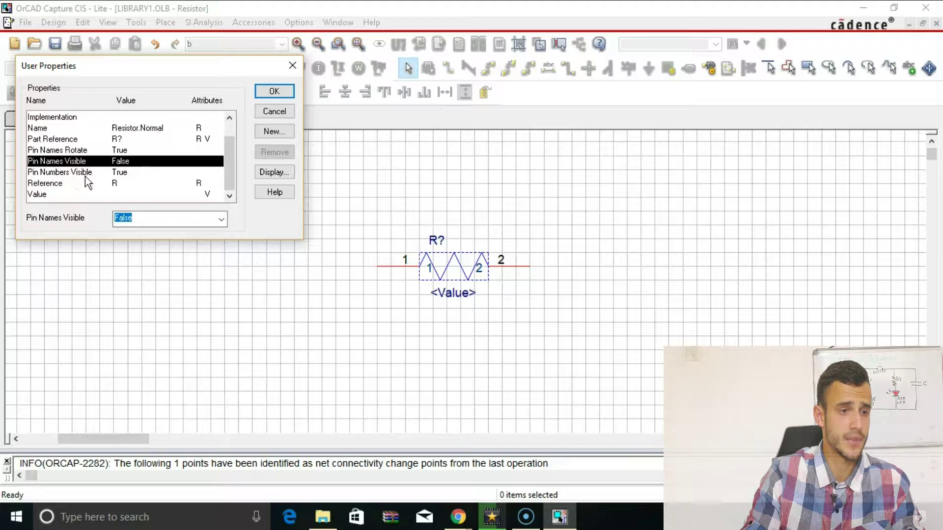
{"action": "left_click", "coordinate": [121, 174]}
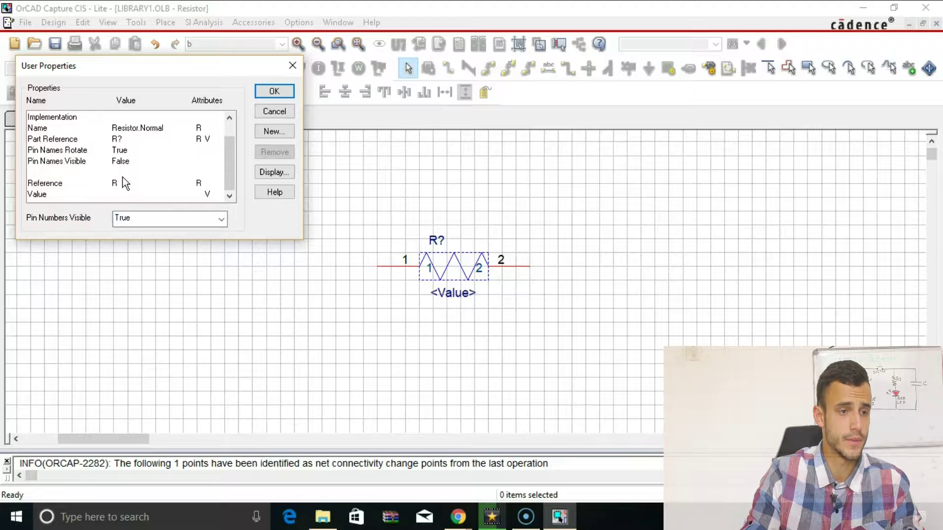
{"action": "left_click", "coordinate": [211, 219]}
{"action": "left_click", "coordinate": [204, 234]}
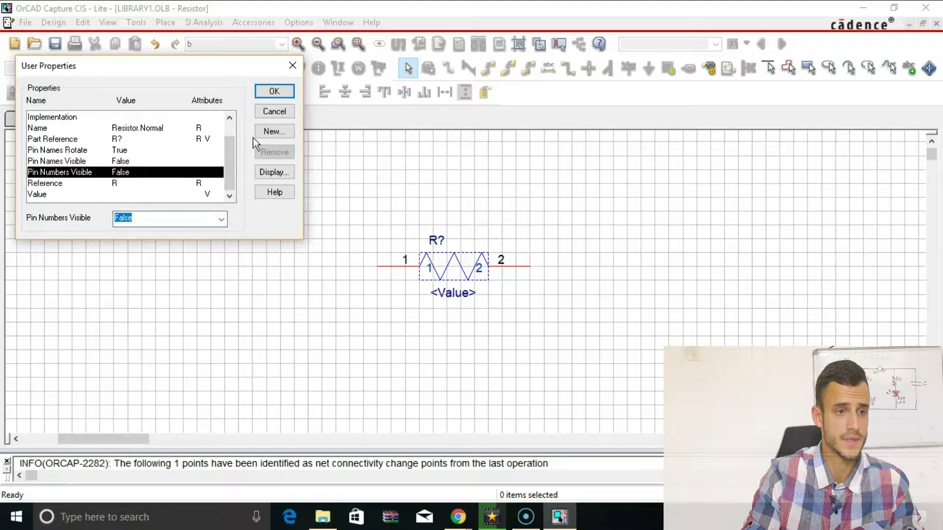
{"action": "left_click", "coordinate": [274, 93]}
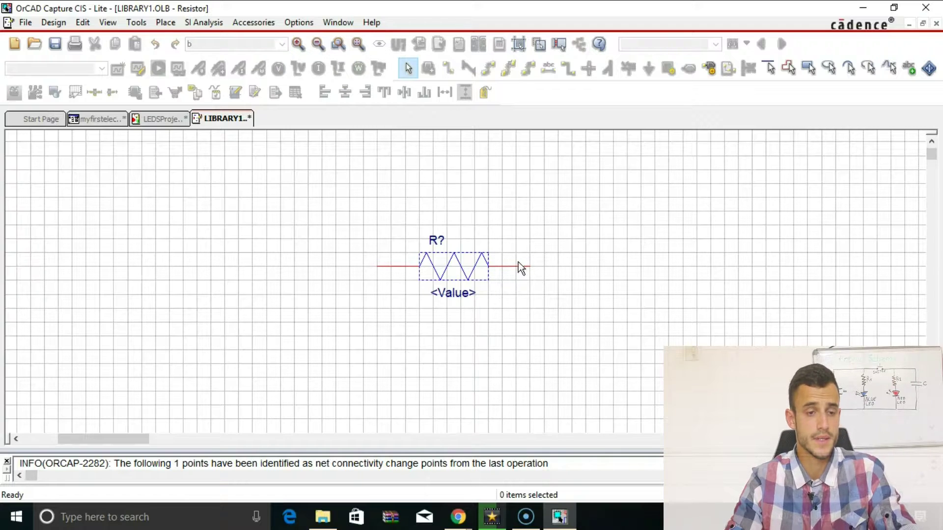
Save and close the LIBRARY1 part editor, then select Resistor under library1.olb.
{"action": "right_click", "coordinate": [233, 123]}
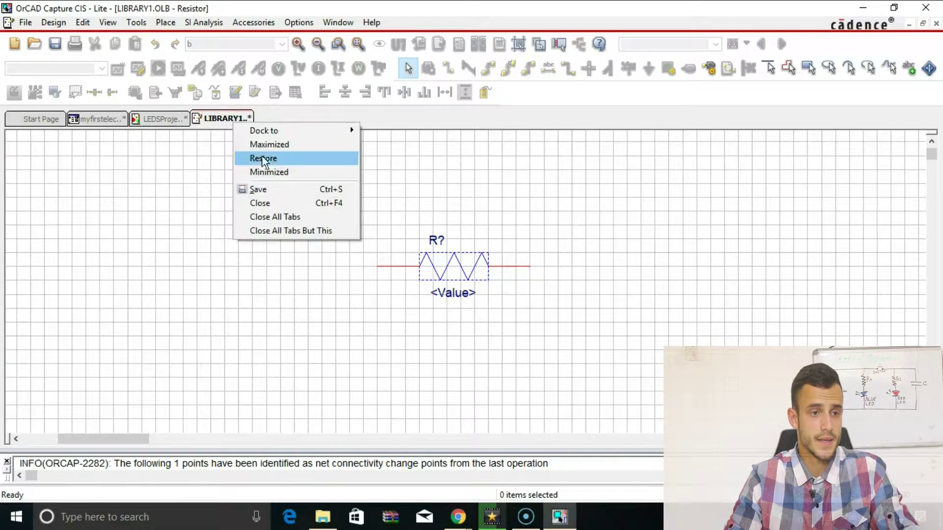
{"action": "left_click", "coordinate": [274, 193]}
{"action": "right_click", "coordinate": [238, 128]}
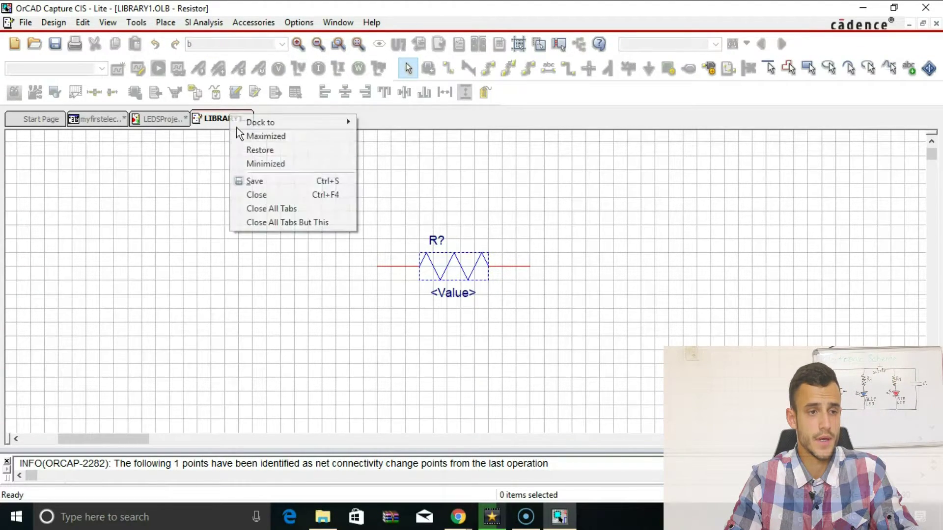
{"action": "left_click", "coordinate": [265, 193]}
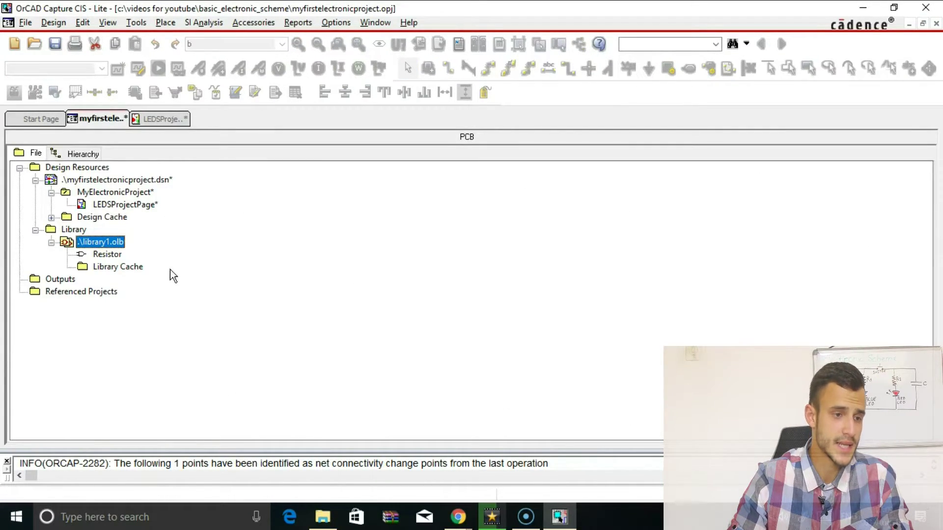
{"action": "left_click", "coordinate": [108, 253]}
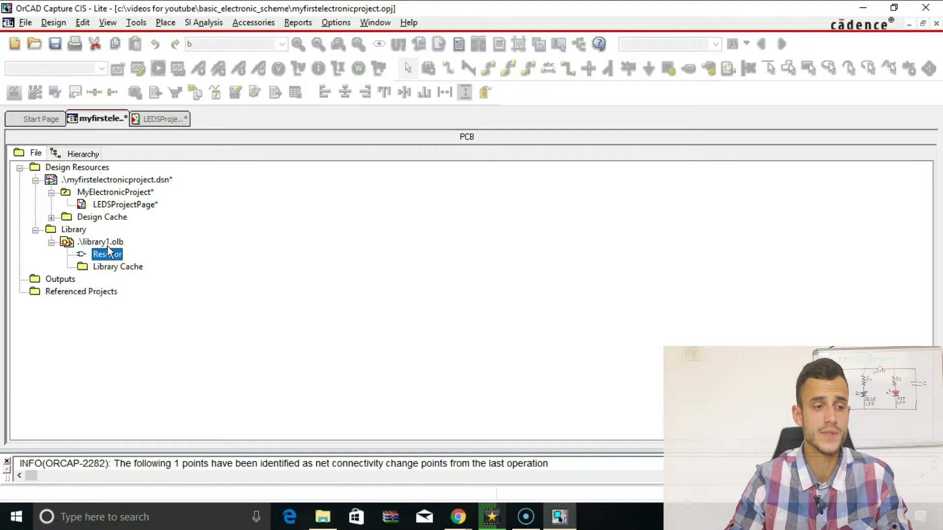